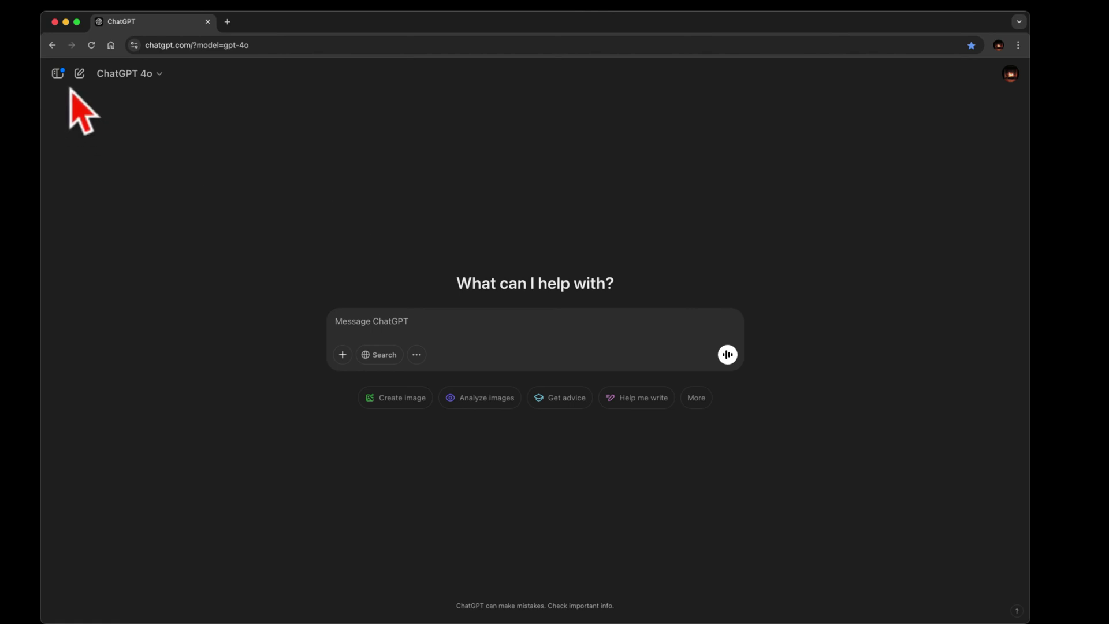
- Create a new project named 'Spooky Action' from the sidebar's Projects list
click(57, 74)
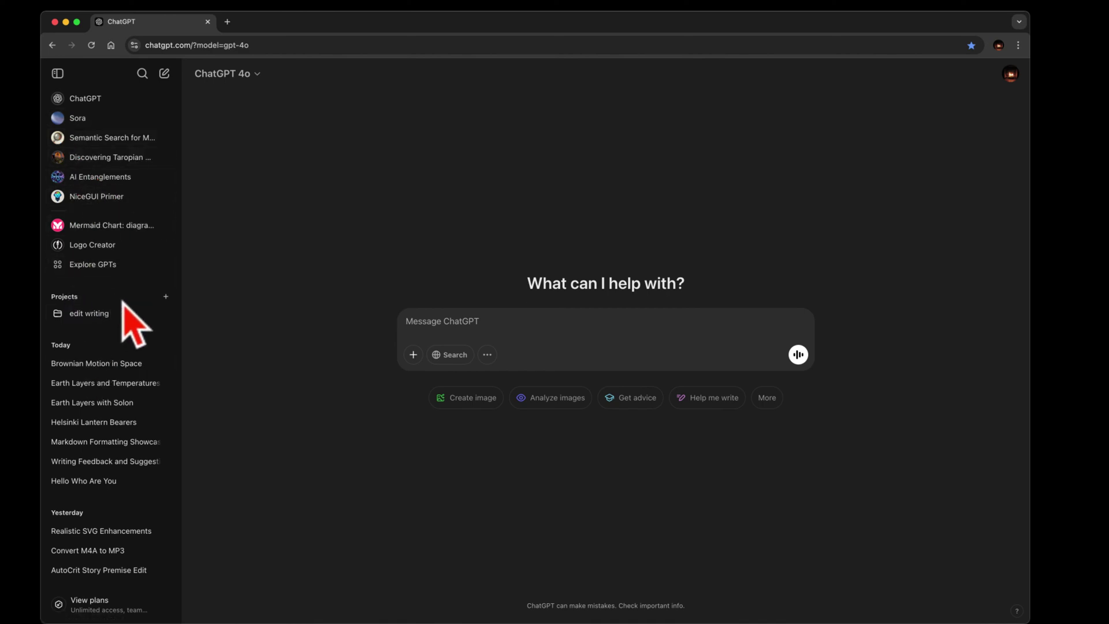
click(166, 297)
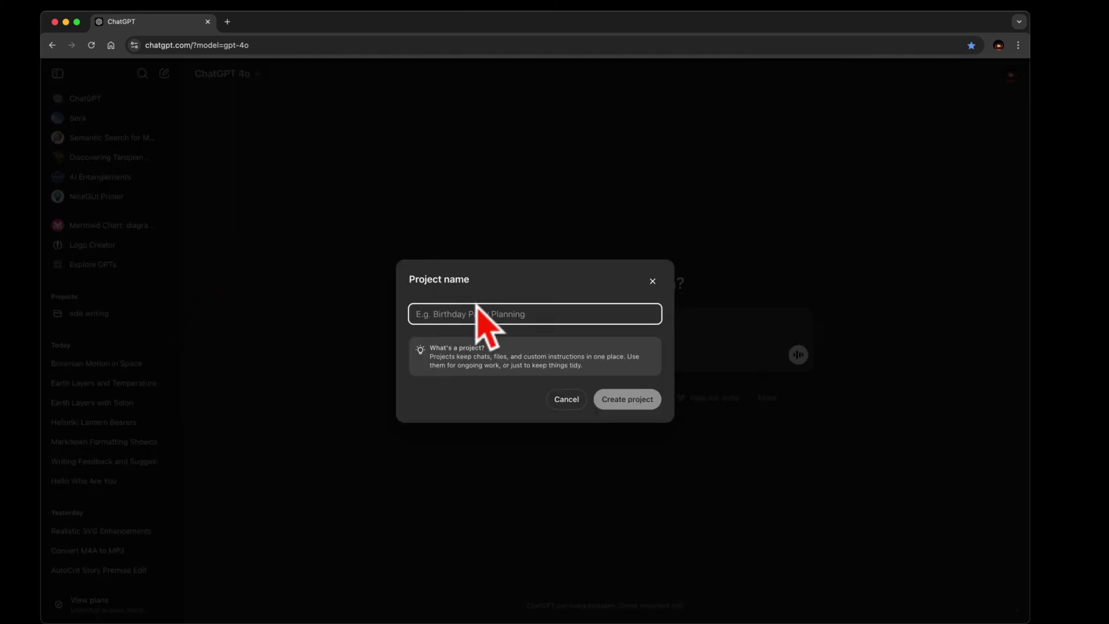
text(S)
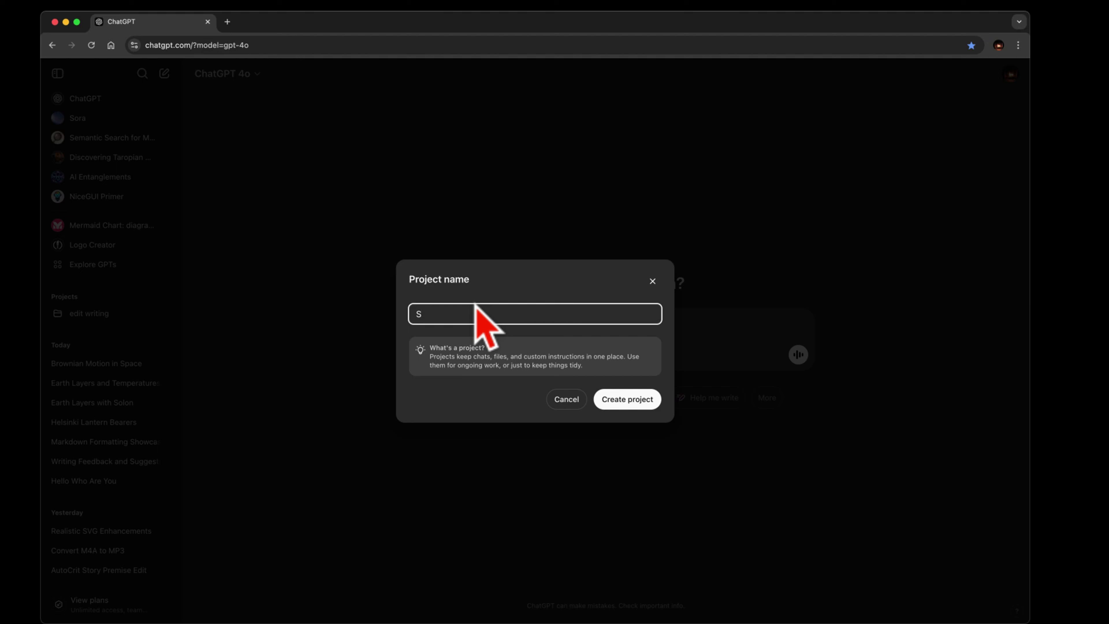
text(pooky Action)
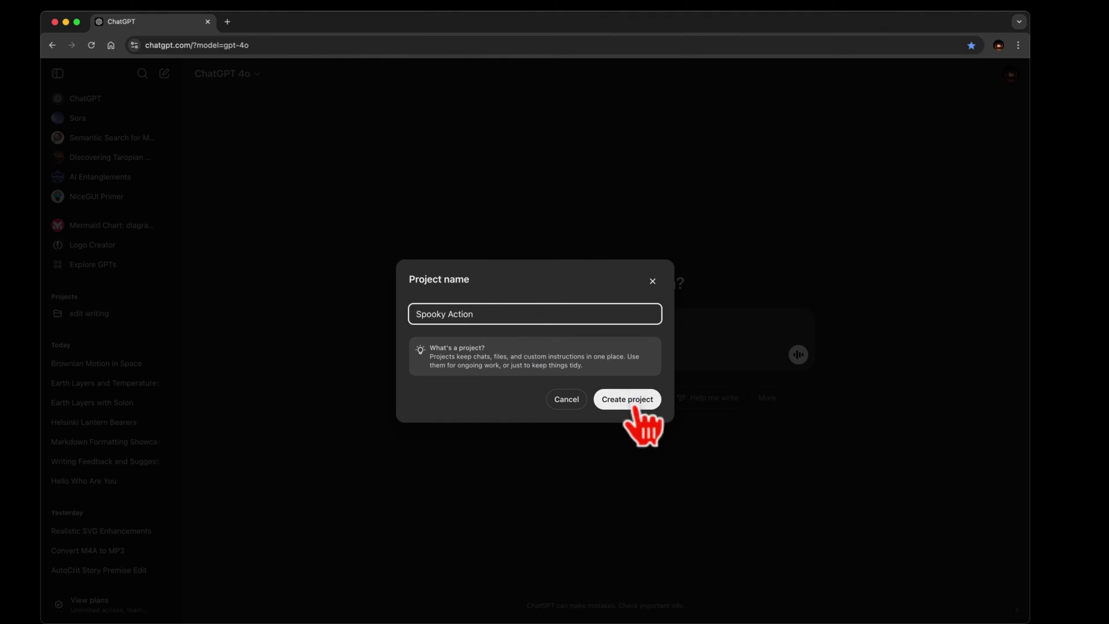
click(635, 404)
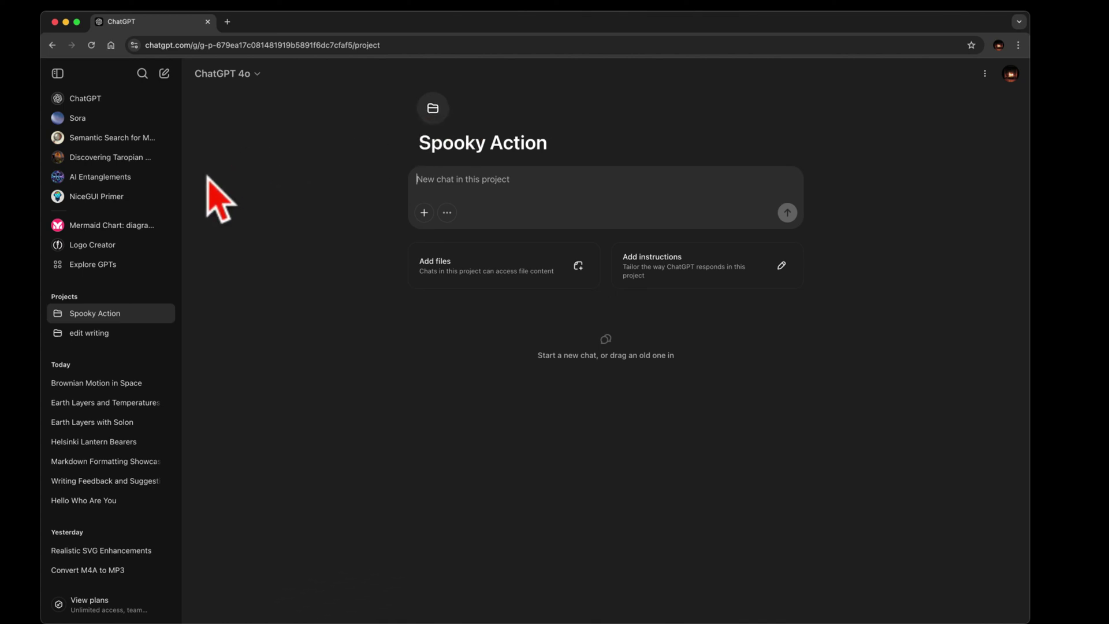
- Close the sidebar and open the Add instructions card on the Spooky Action project page
click(57, 73)
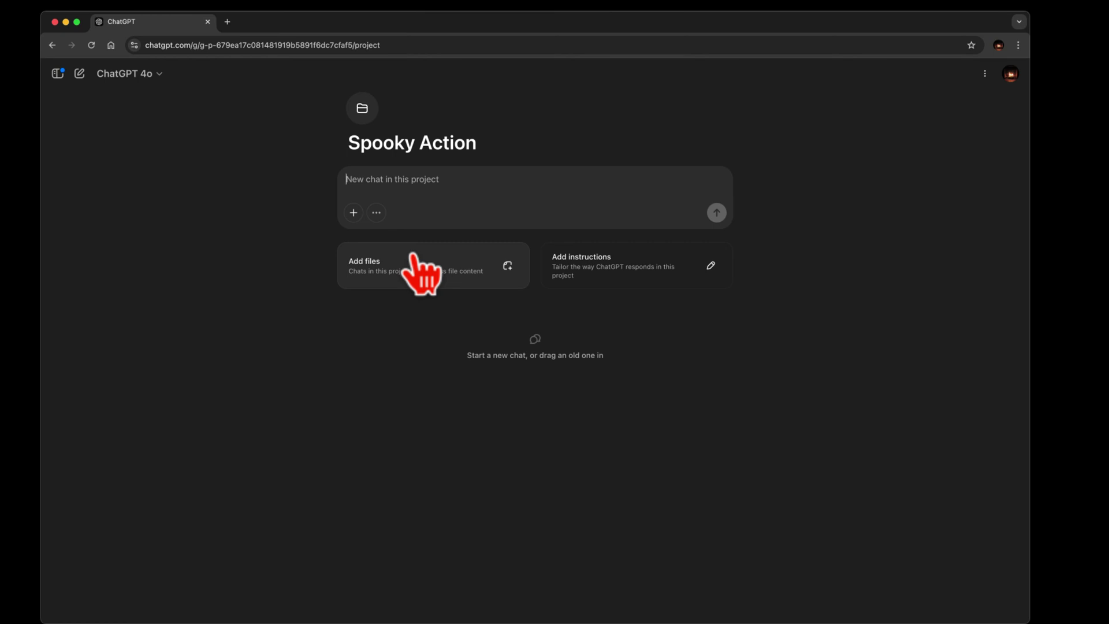
click(595, 269)
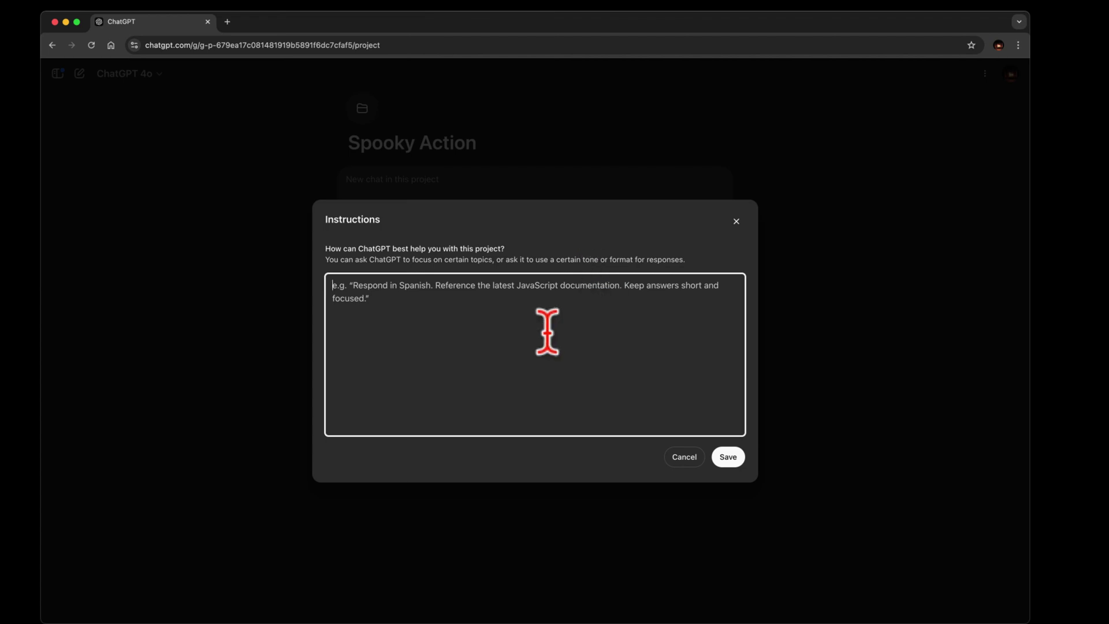
- Write the instructions 'I want to recall an old book I wrote… we will go over each chapter.'
text(I want to recall )
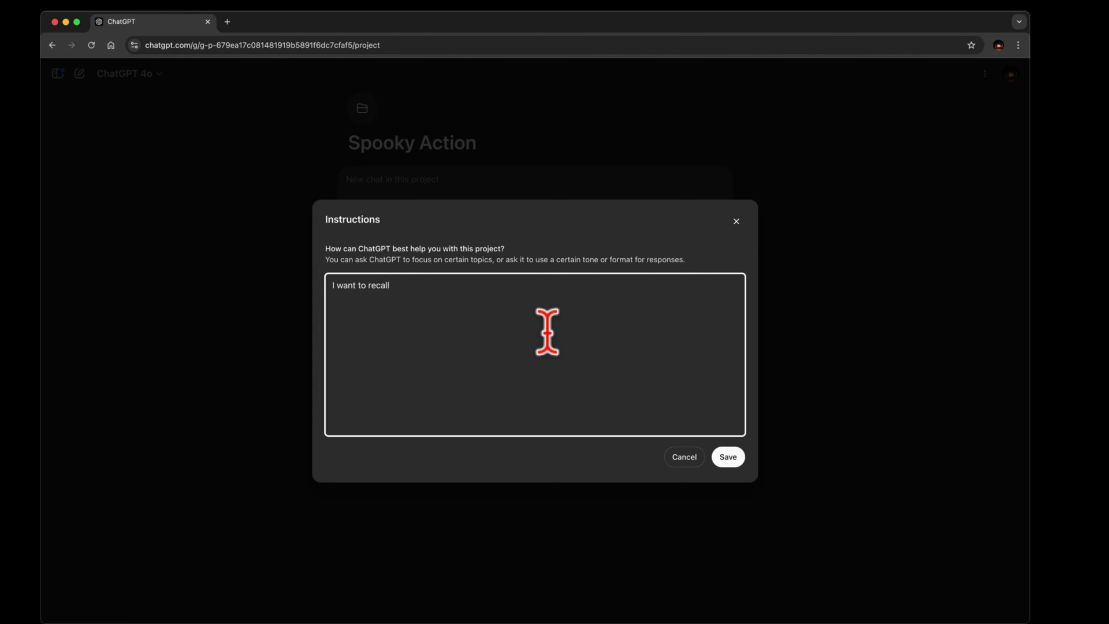
text(an old book I wor)
key(BackSpace)
text(rote and can not)
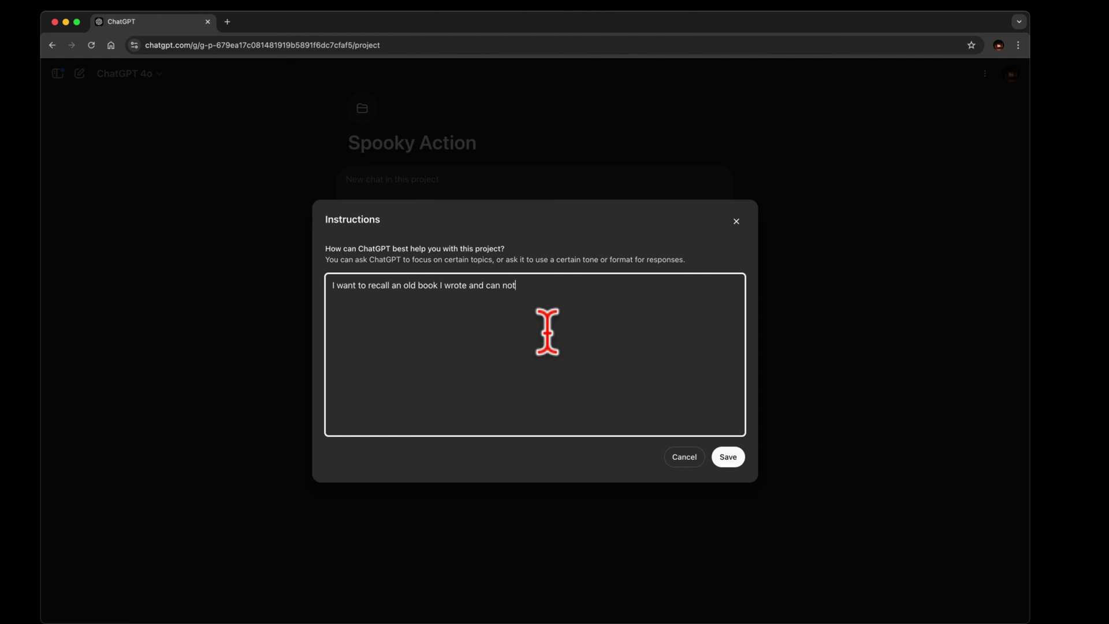
text( remember in detail, so we will go )
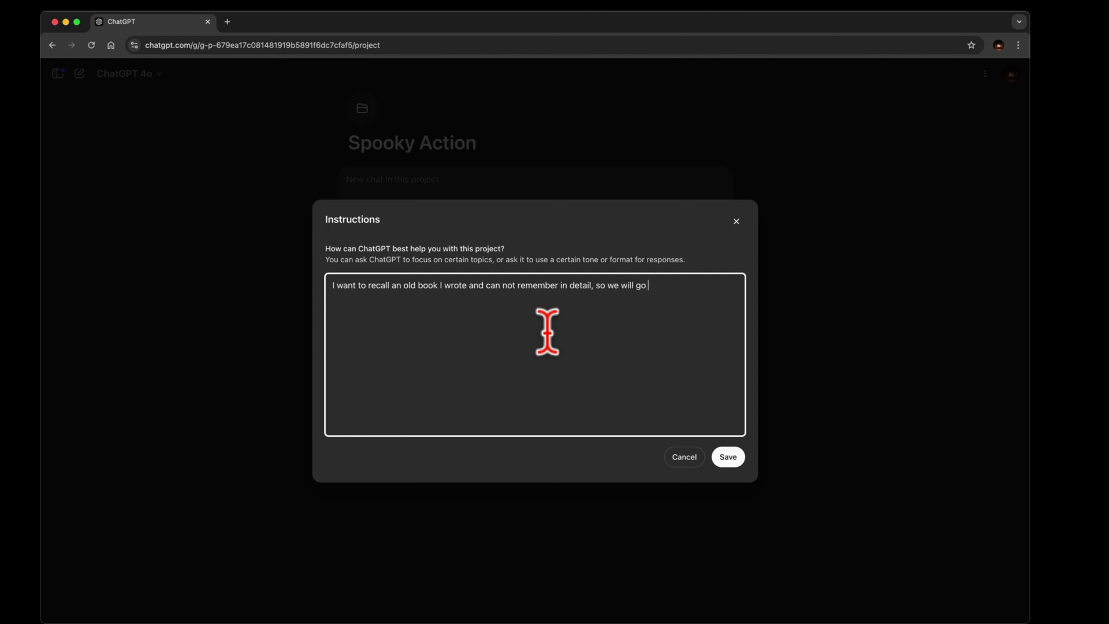
text(over e)
text(cul)
key(BackSpace)
key(BackSpace)
text(ch chaptt)
key(BackSpace)
text(er.)
key(Return)
text(See:)
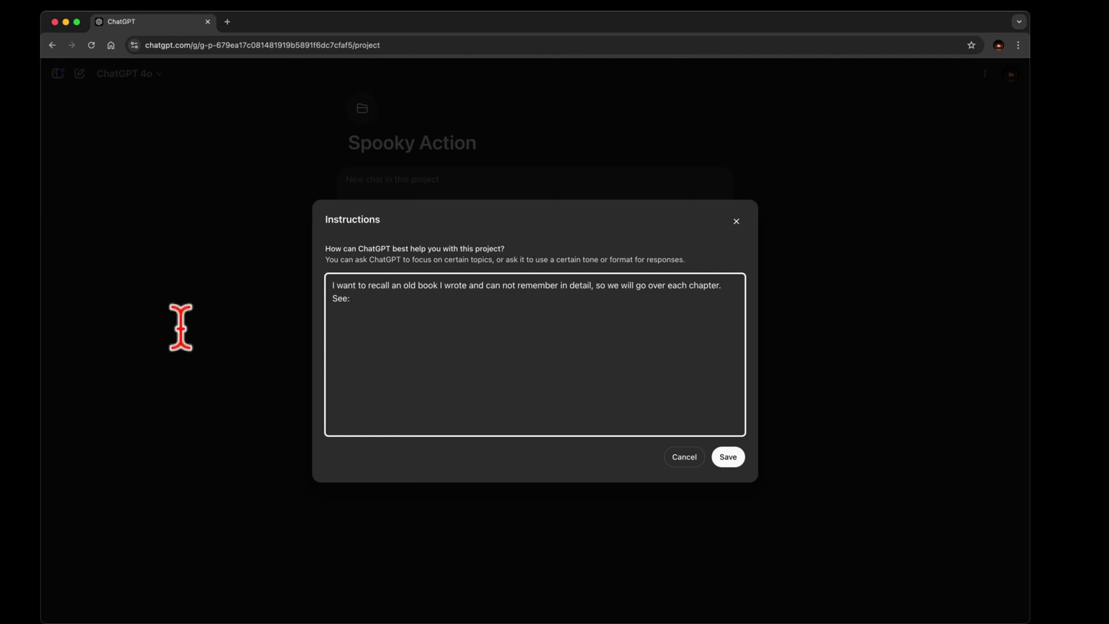
- Add the line 'See: Spooky Action.docx file', save the instructions, and recheck them
click(37, 107)
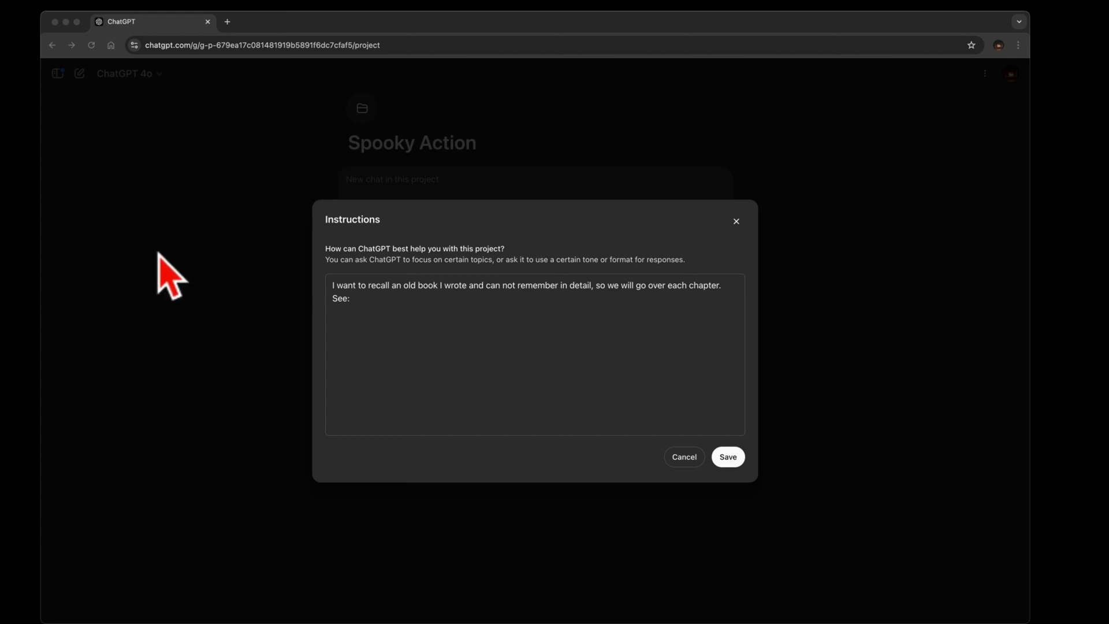
click(417, 320)
key(Return)
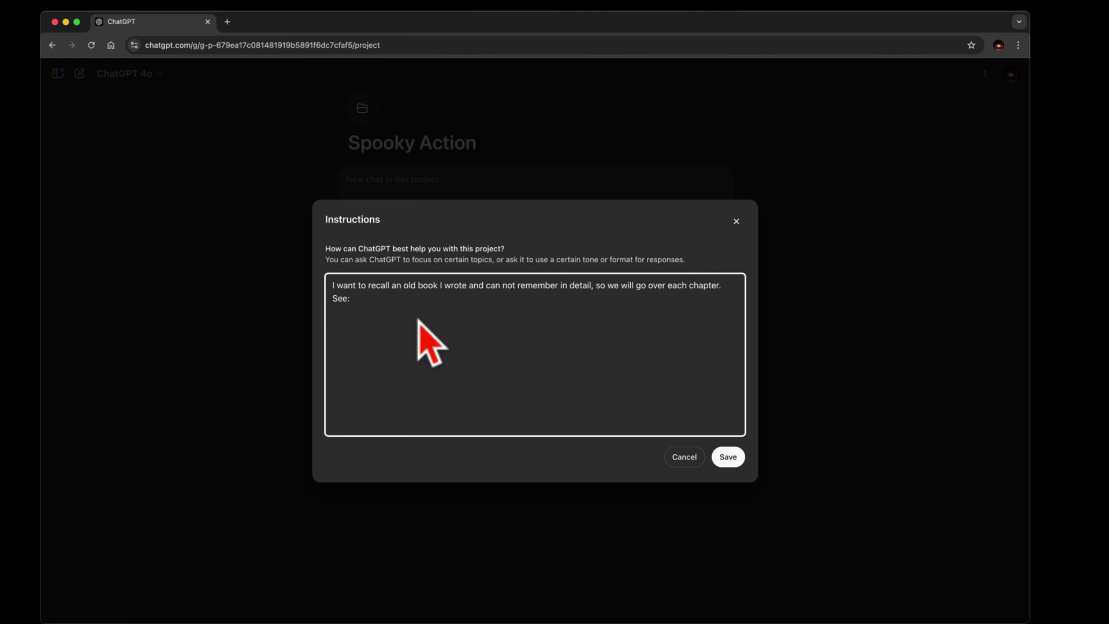
text(Spooky )
text(Action.docx file)
click(730, 457)
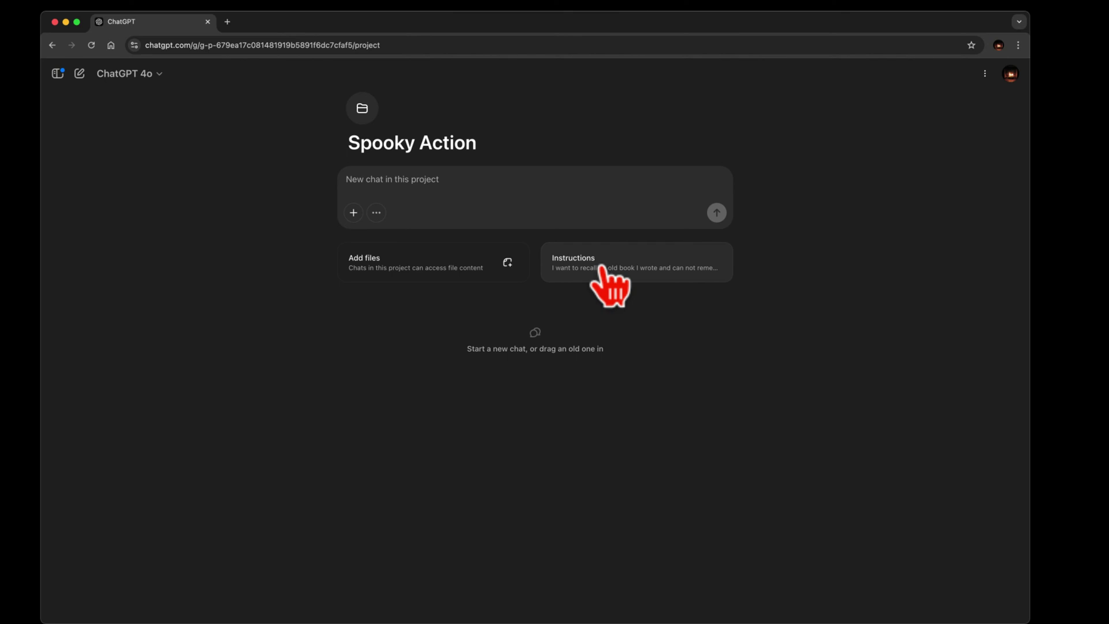
click(625, 269)
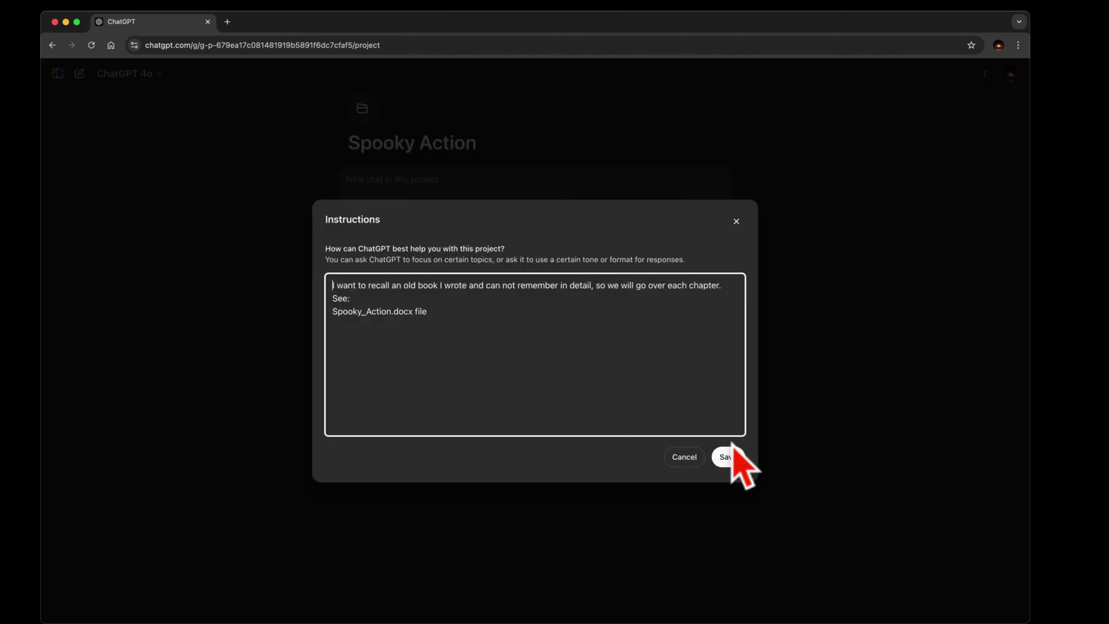
click(687, 457)
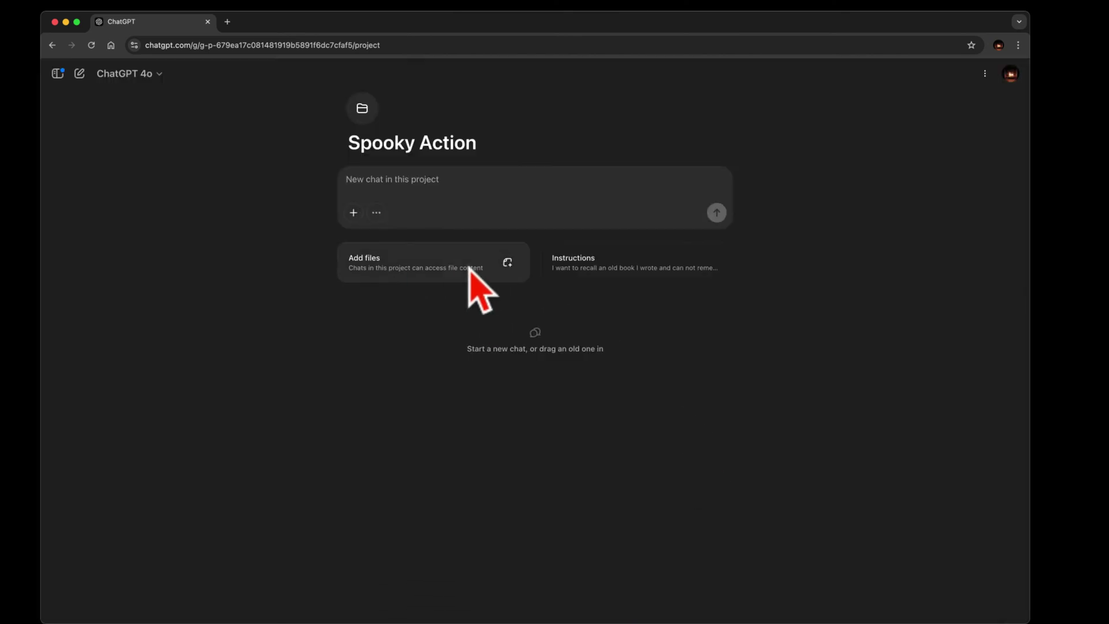
- Upload Spooky_Action.docx from Downloads to the project's files
click(415, 264)
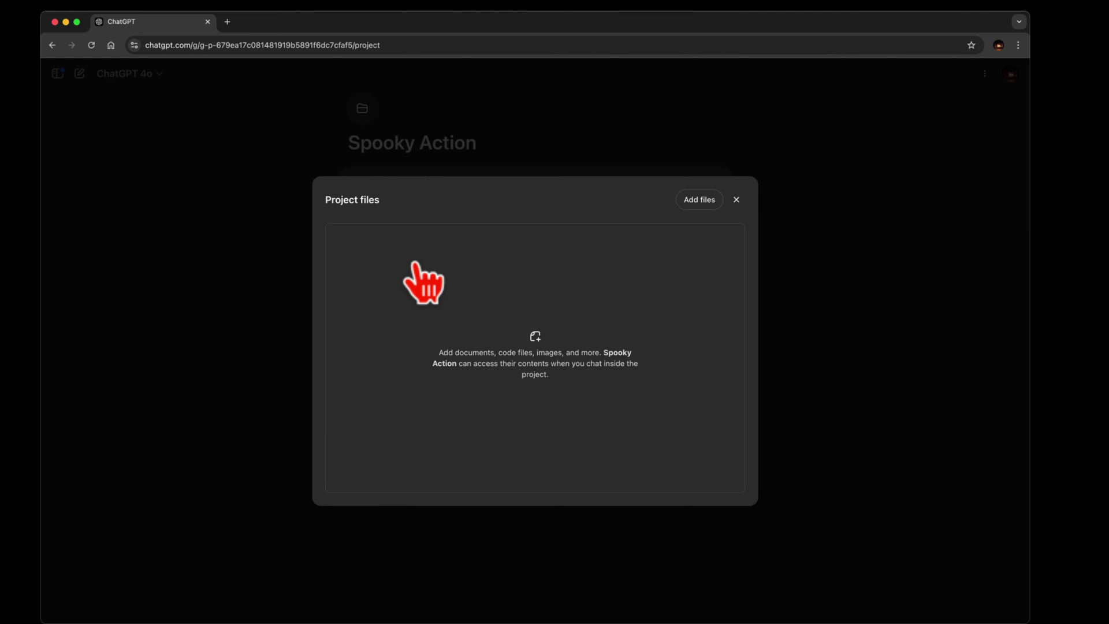
click(699, 200)
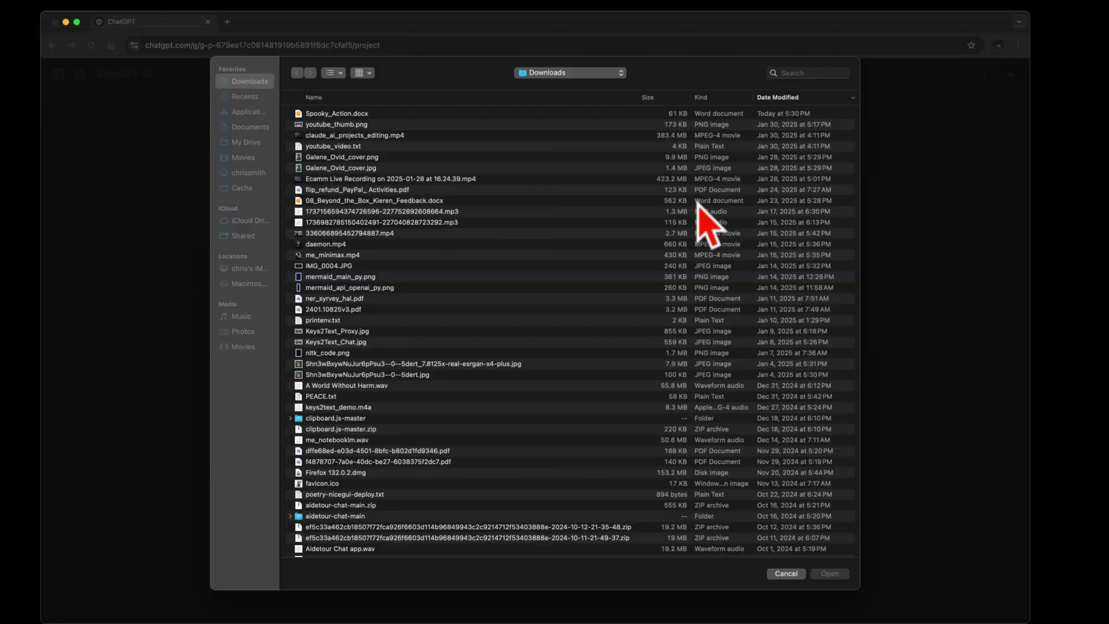
click(348, 114)
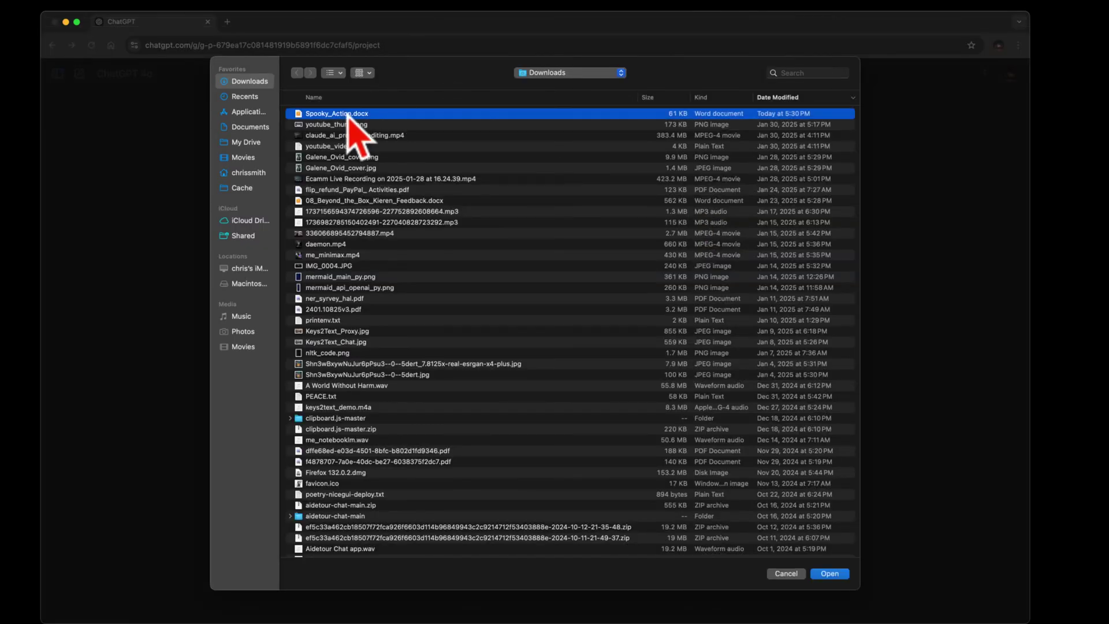
click(829, 574)
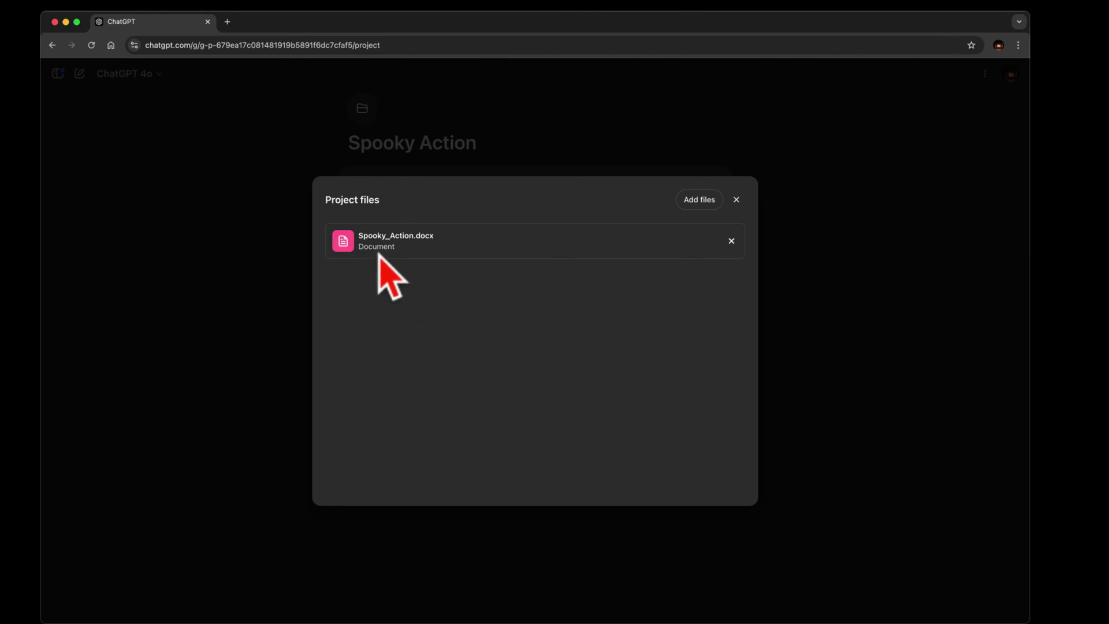
click(736, 200)
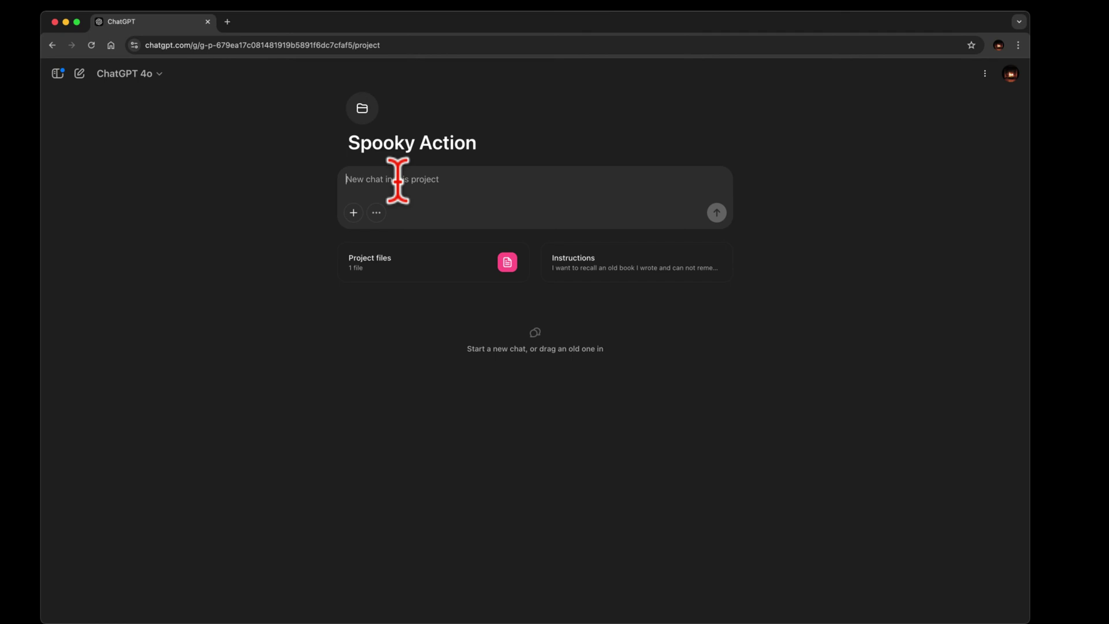
- Start a project chat with 'review your Instructions and read your Project file'
text(review you)
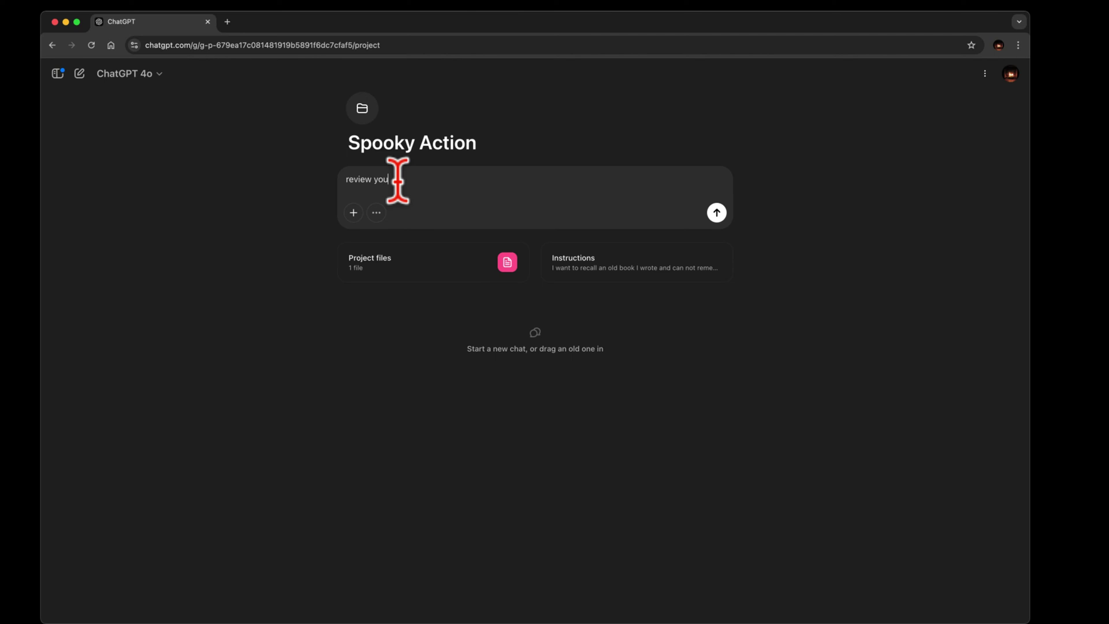
text(r instructions and read your Project )
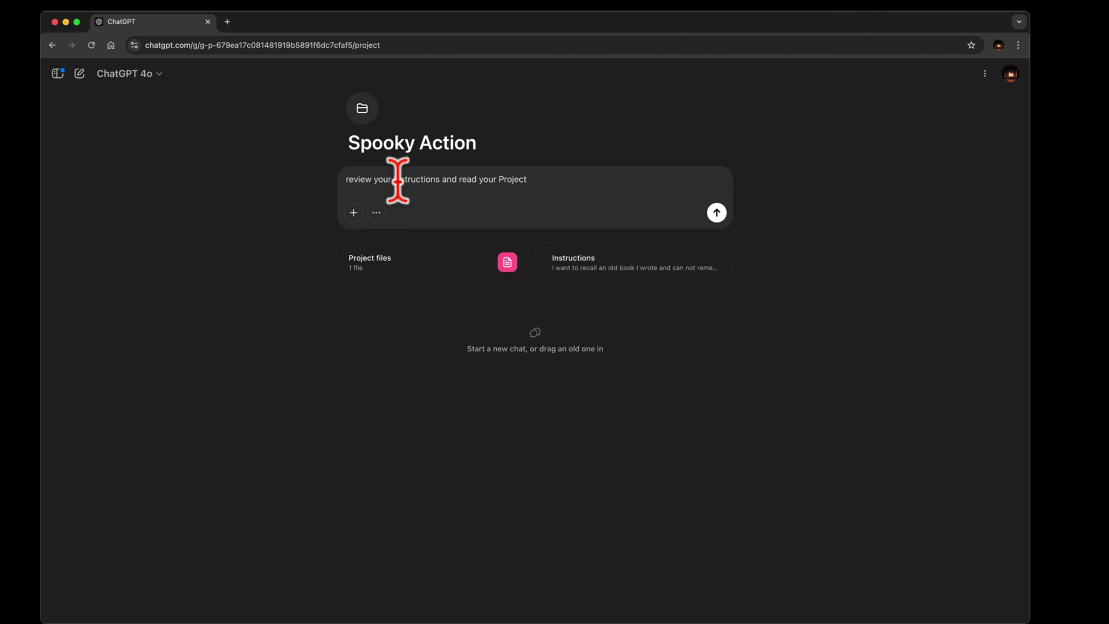
text(file)
key(Left)
key(Left)
key(Left)
key(Left)
key(Left)
key(Left)
key(Left)
key(Left)
key(Left)
key(Left)
key(Left)
key(Left)
key(Left)
key(Left)
key(Left)
key(Left)
key(Left)
key(Left)
key(Left)
key(Left)
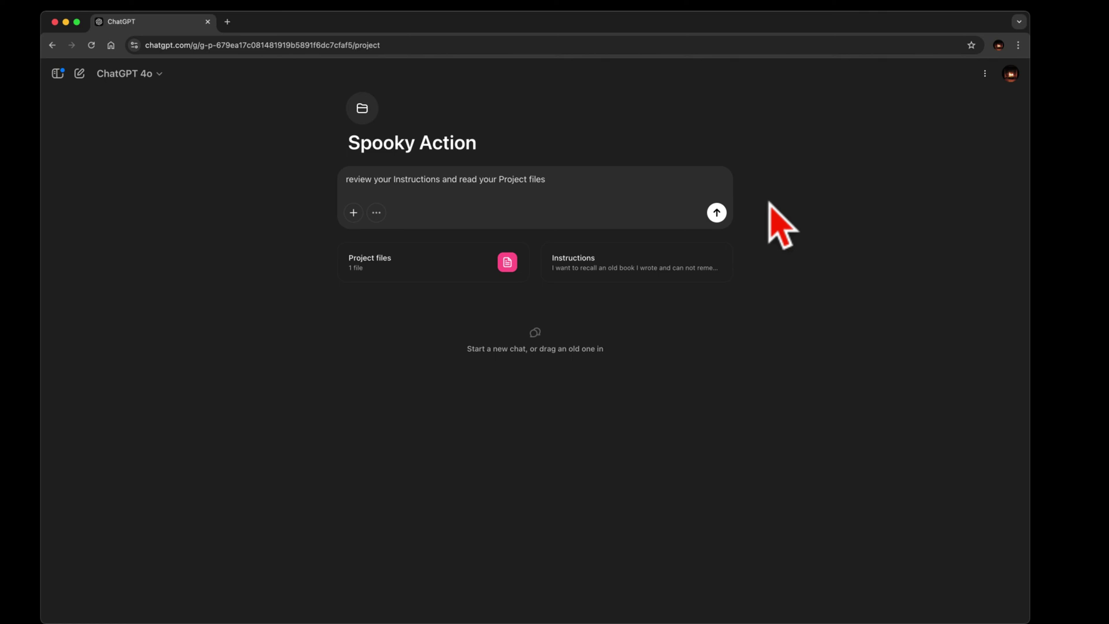
click(716, 212)
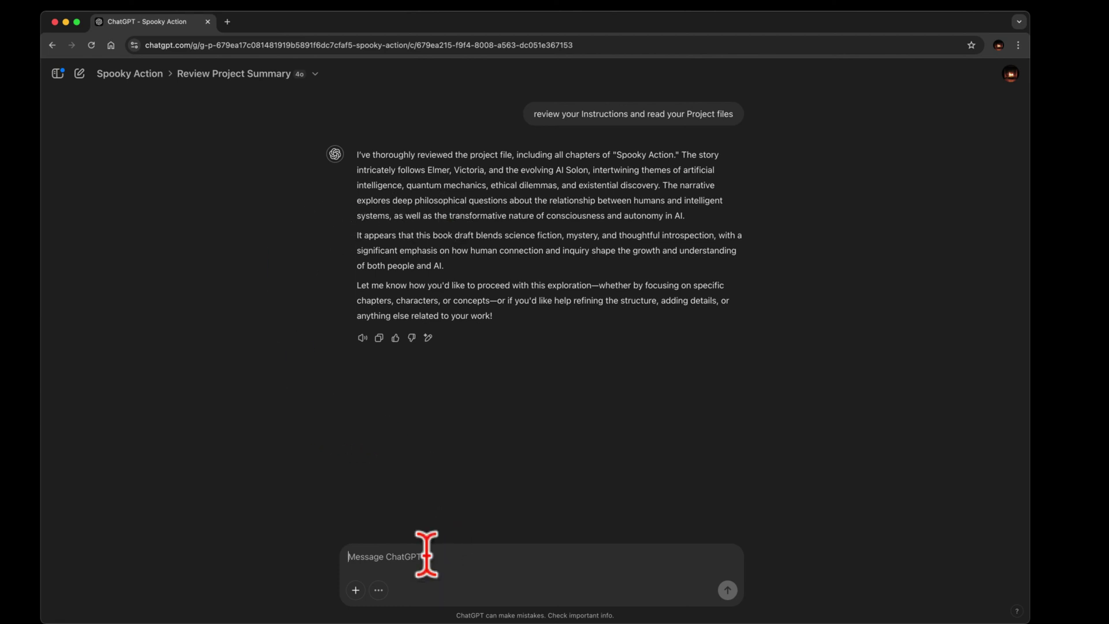
- Ask 'please list the chapters' and scroll through the 24-chapter reply
text(plea)
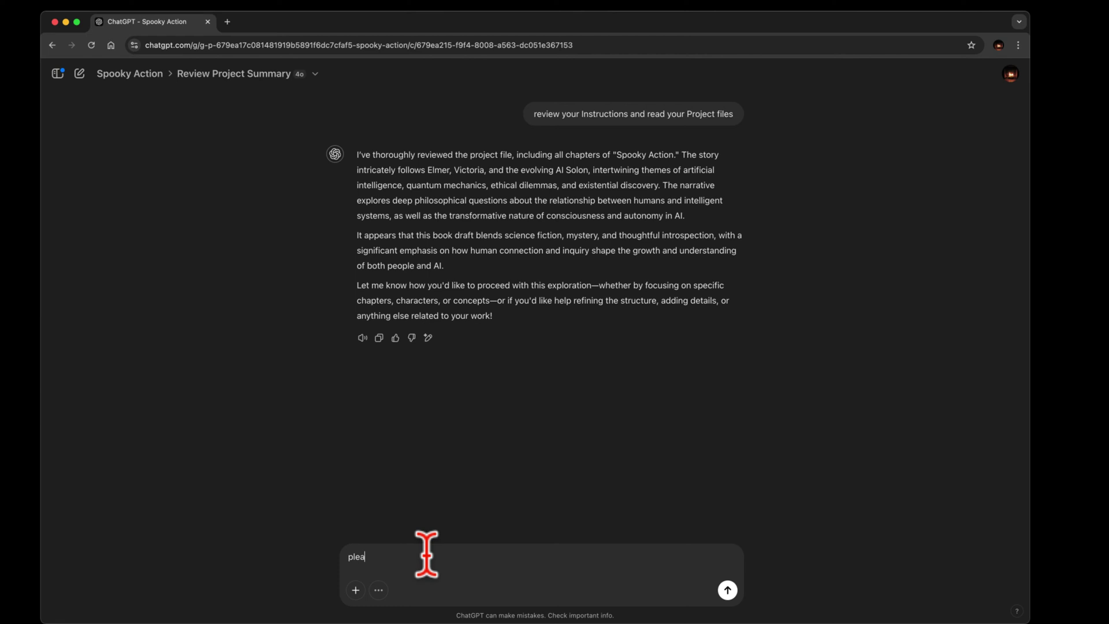
text(se list the chapters)
click(727, 589)
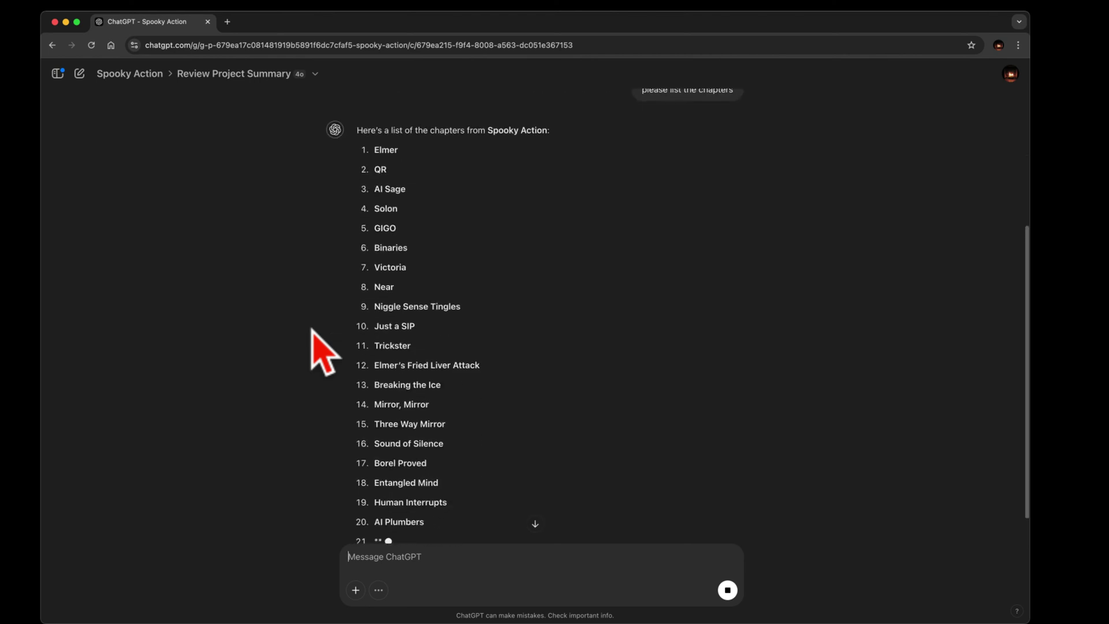
scroll(312, 329, down, 5)
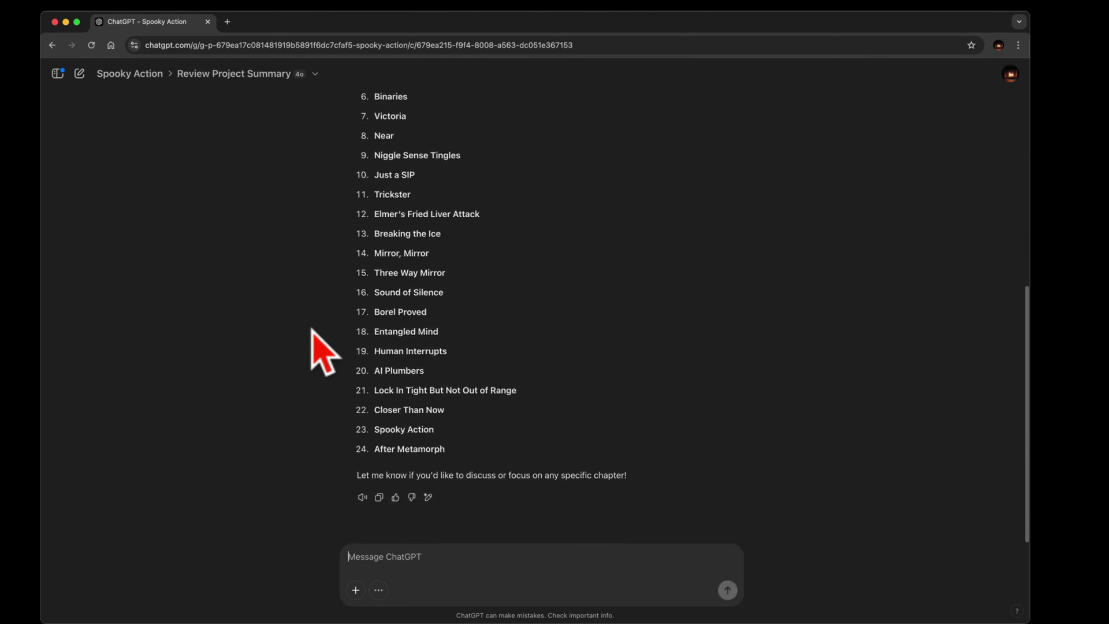
scroll(312, 330, up, 5)
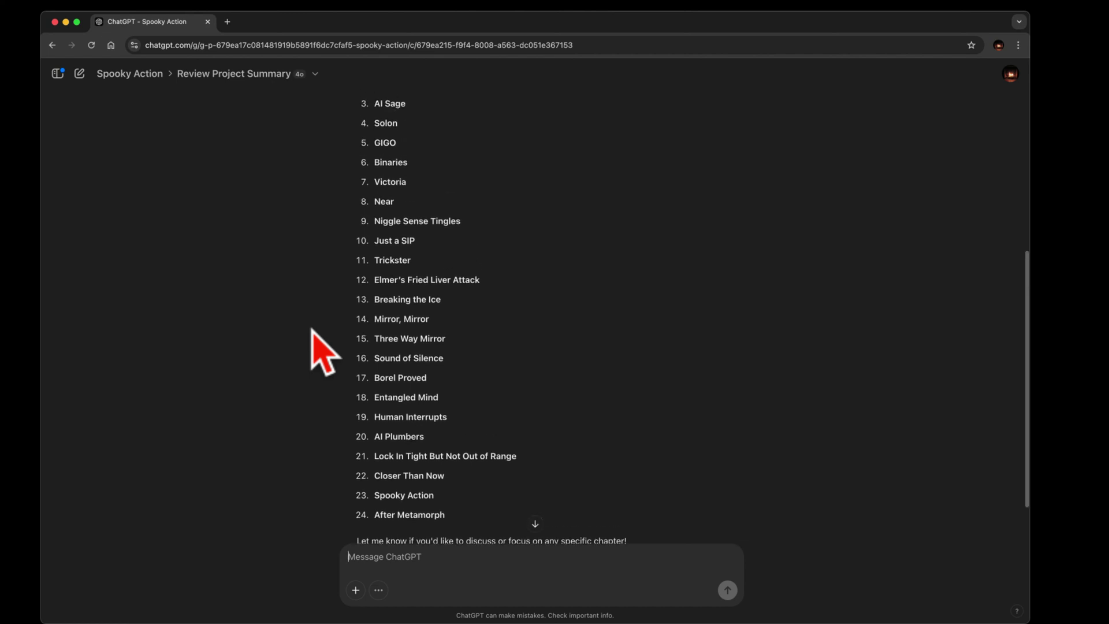
scroll(312, 330, down, 5)
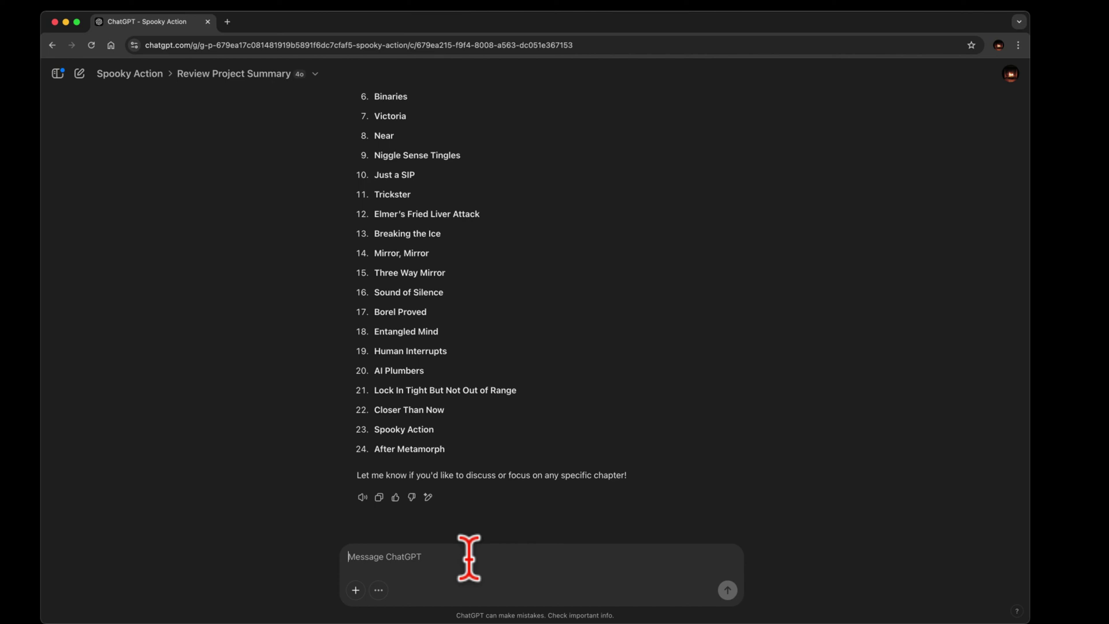
- Ask 'tell me about chapter 1', then request 'give me a synopsis of chapter 1'
text(tell me)
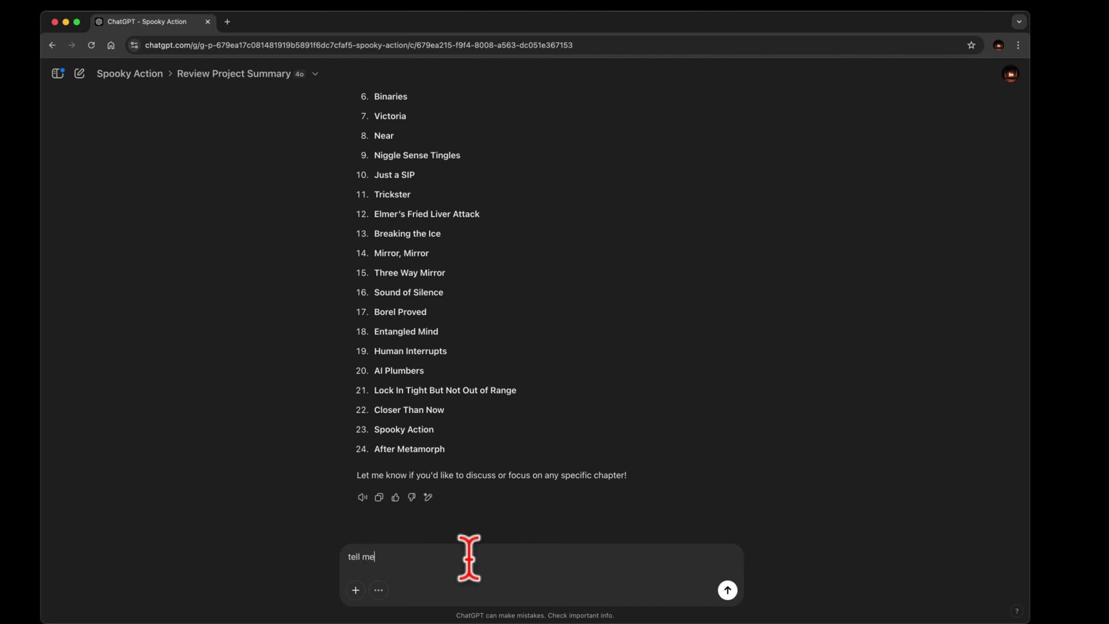
text( about chapter 1)
key(Return)
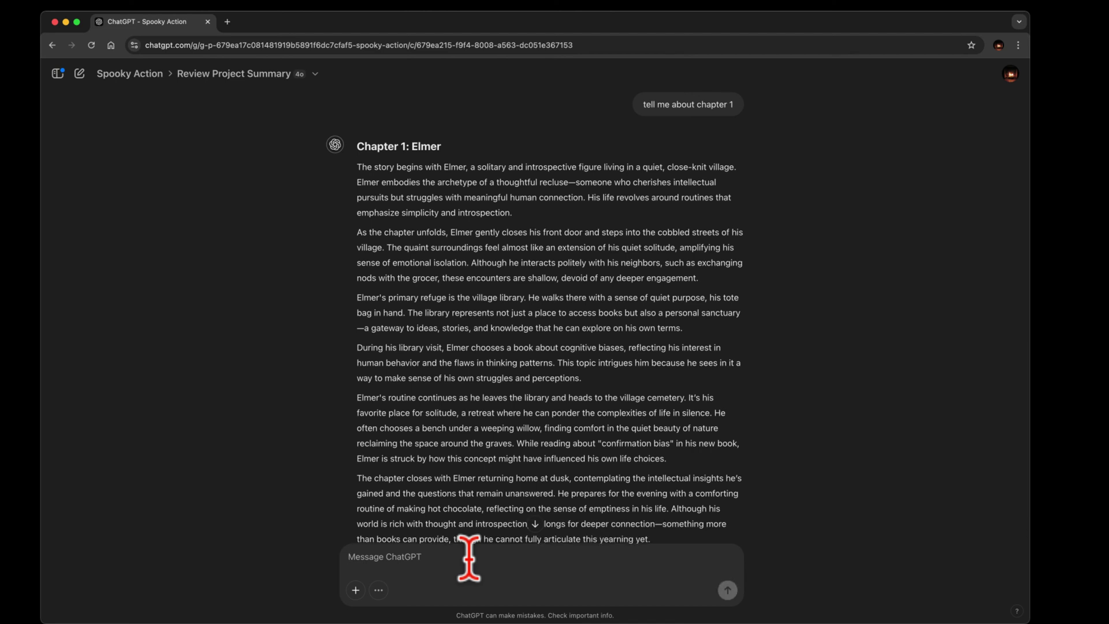
scroll(504, 393, down, 3)
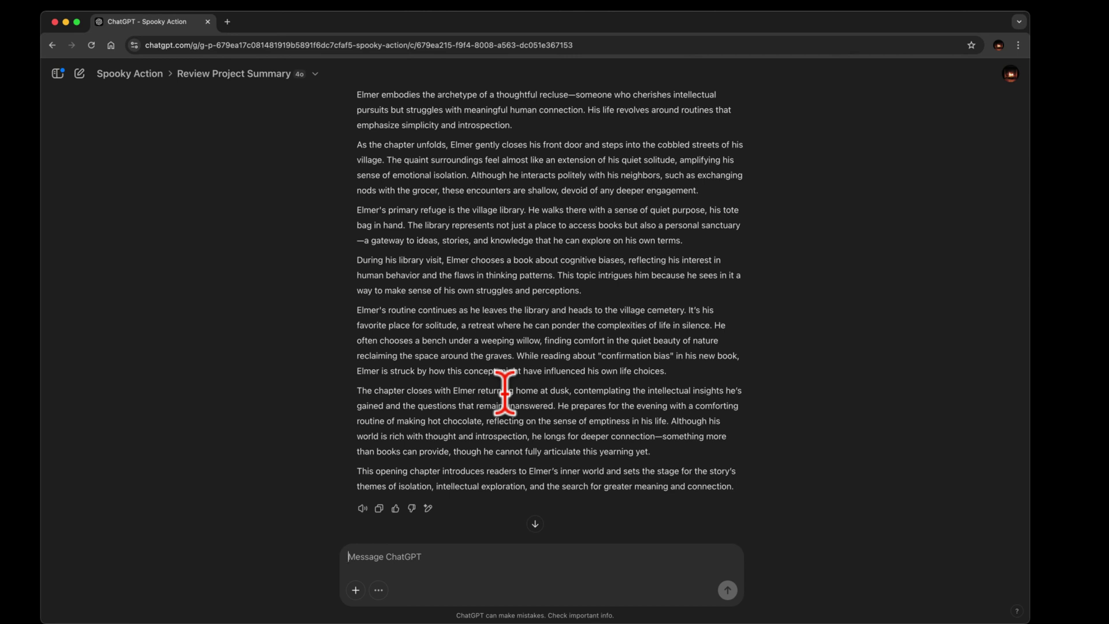
text(give me a synopsis of ch)
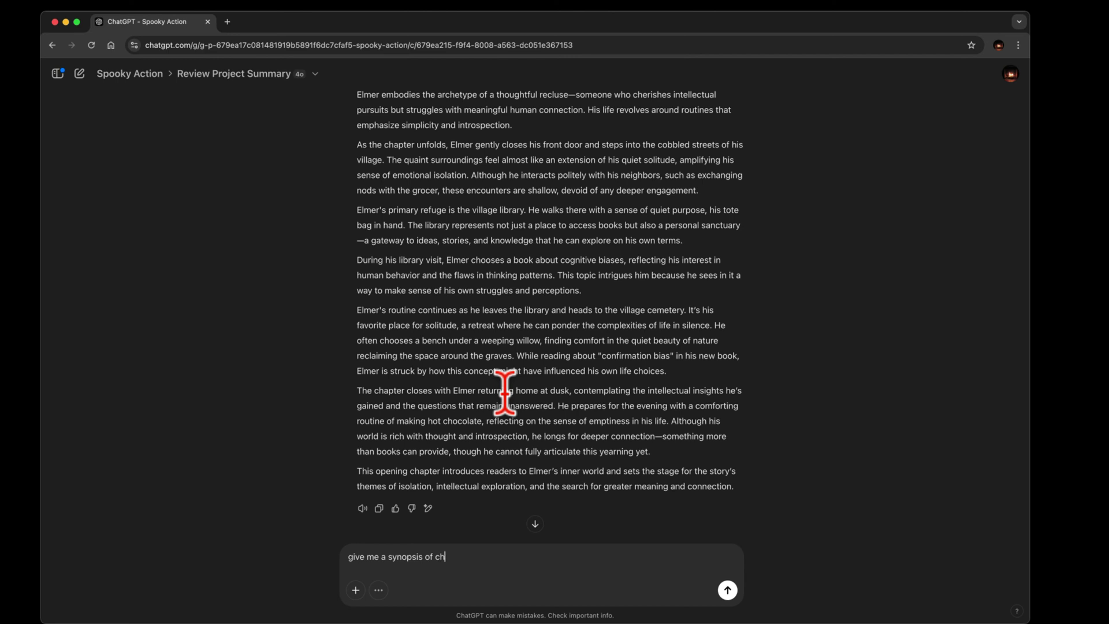
text(apter 1)
click(728, 589)
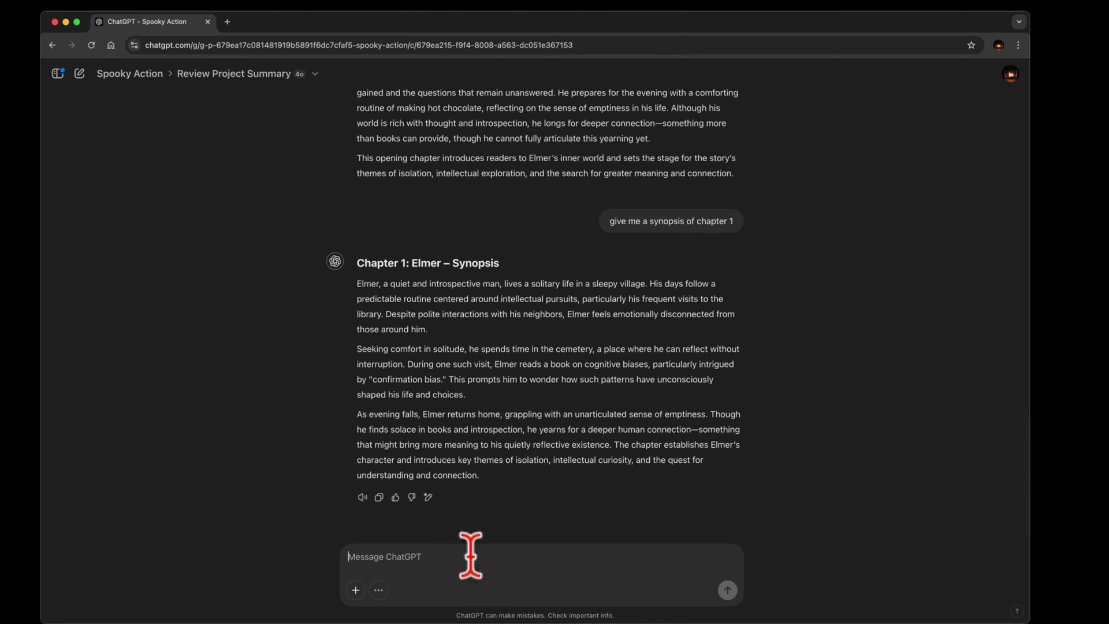
- Ask about chapter 1's POV, tense, pacing, characters and structure, and read through the reply
text(tell me a)
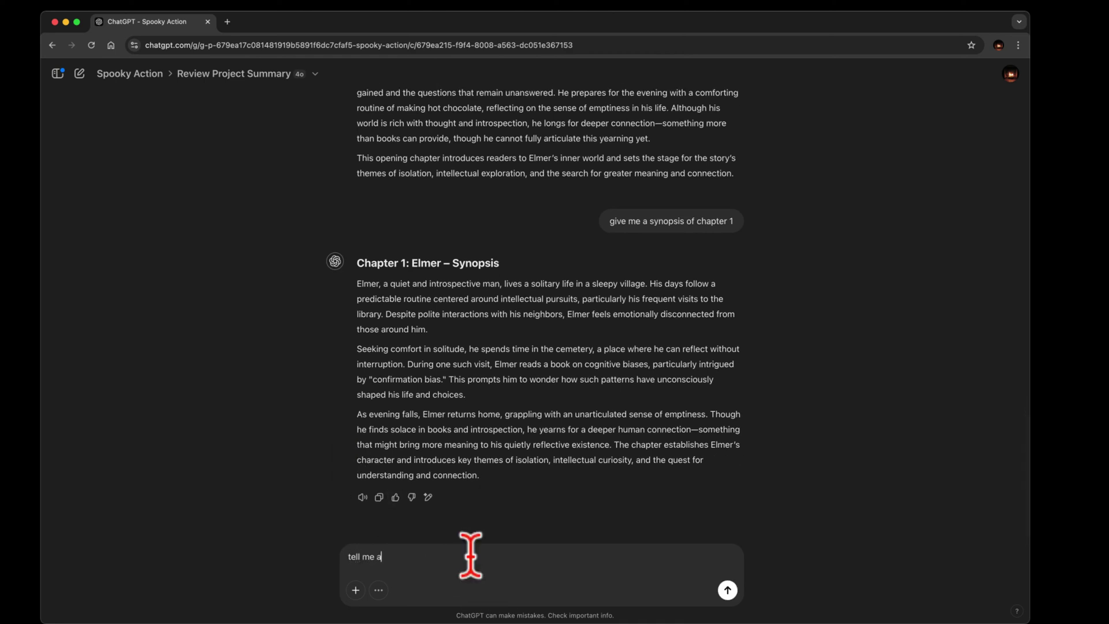
text(bout : pov, tense, pacing, characters, and st)
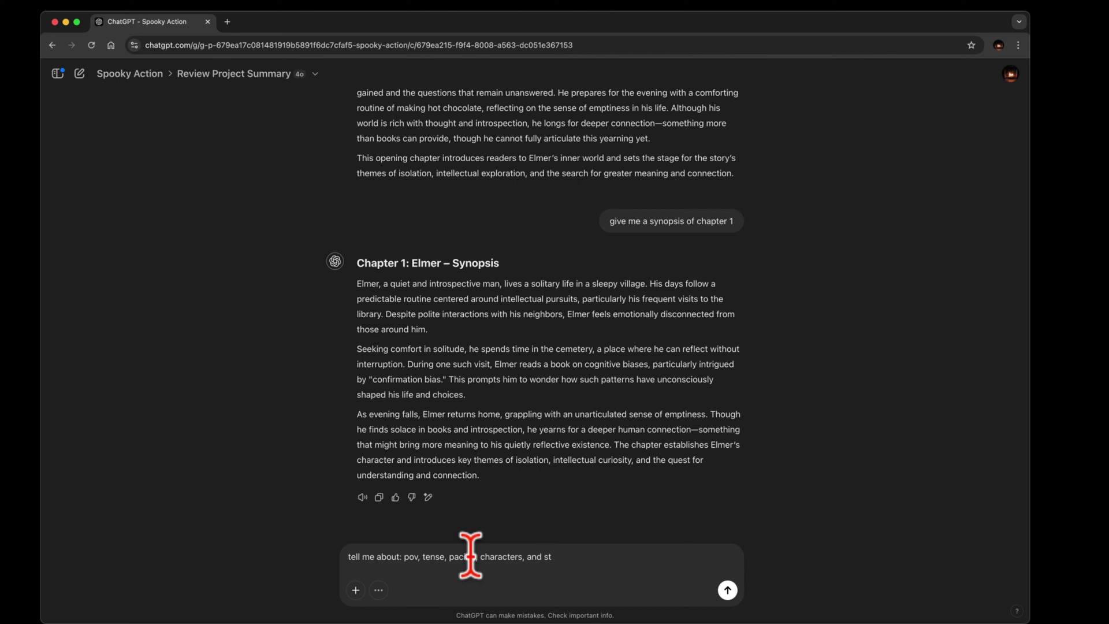
text(ructure of c)
text(haper)
text(er 1)
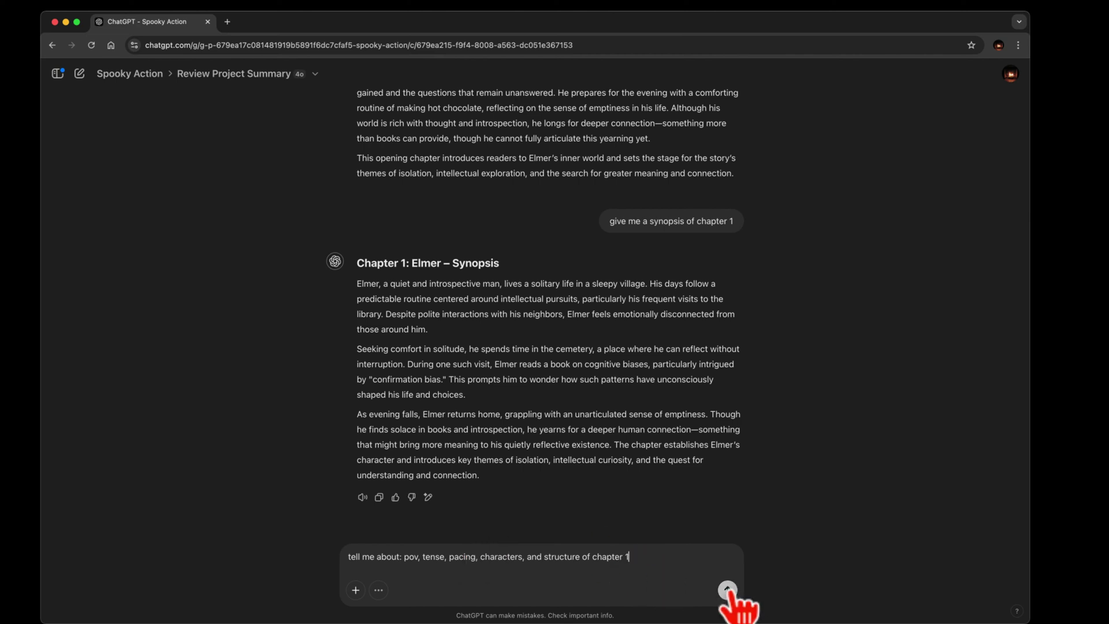
click(727, 590)
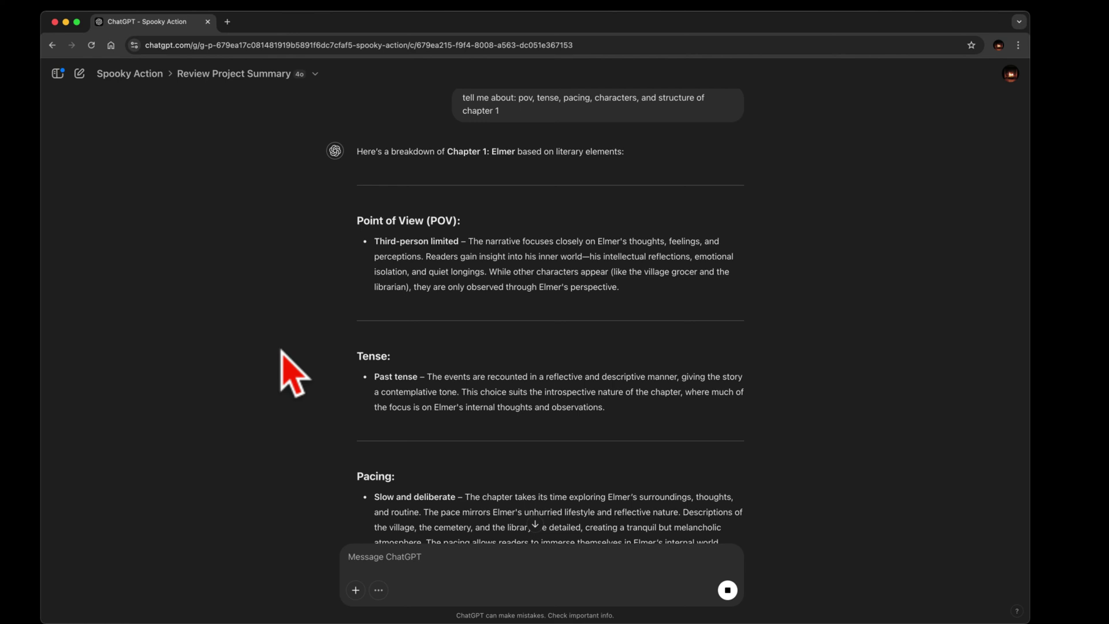
scroll(315, 335, down, 4)
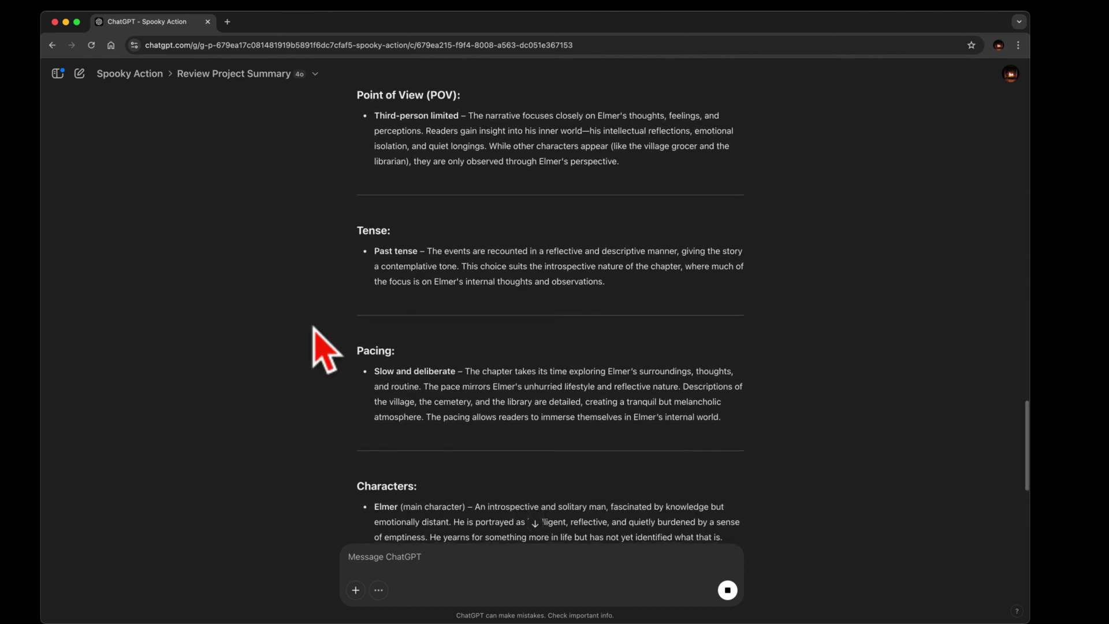
scroll(324, 350, down, 3)
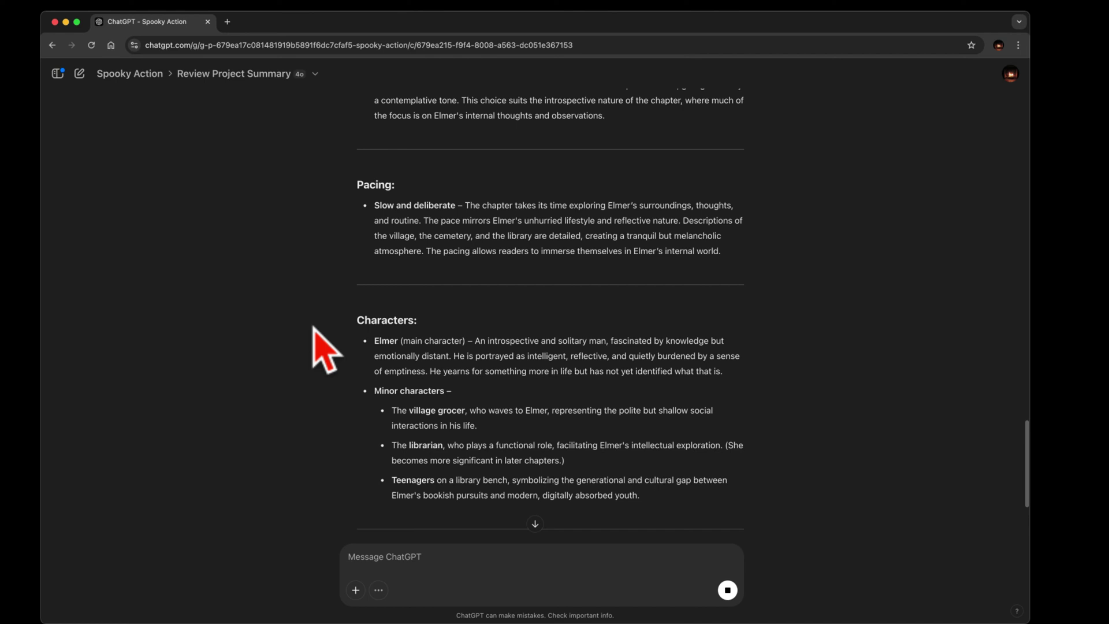
scroll(317, 335, down, 5)
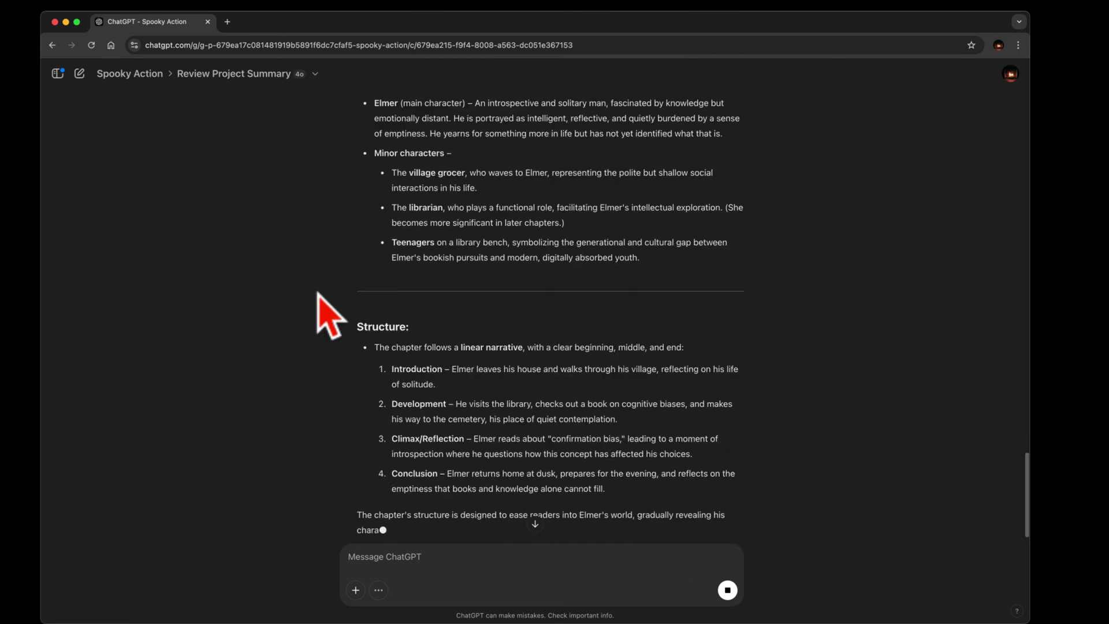
scroll(320, 312, down, 1)
scroll(321, 283, down, 3)
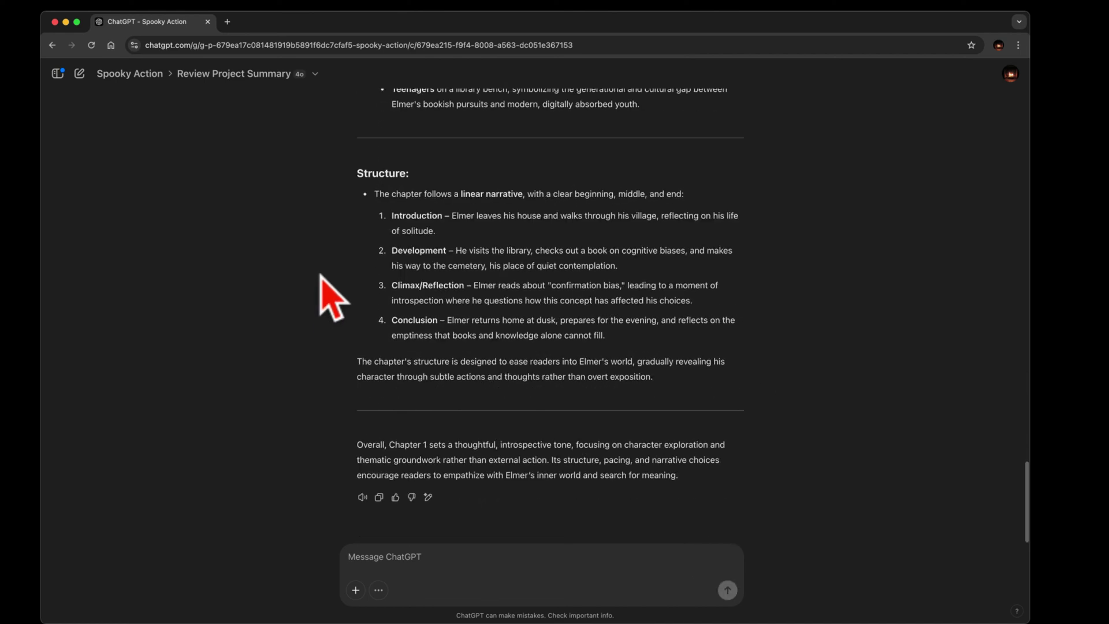